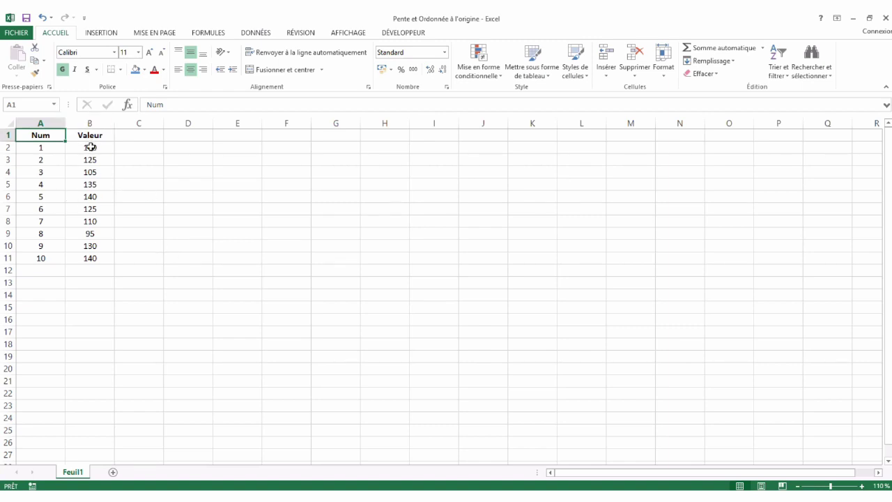
Insert a line chart with markers of the Valeur values B2:B11 and place it beside the table
{"action": "left_click_drag", "start_coordinate": [91, 147], "coordinate": [85, 257]}
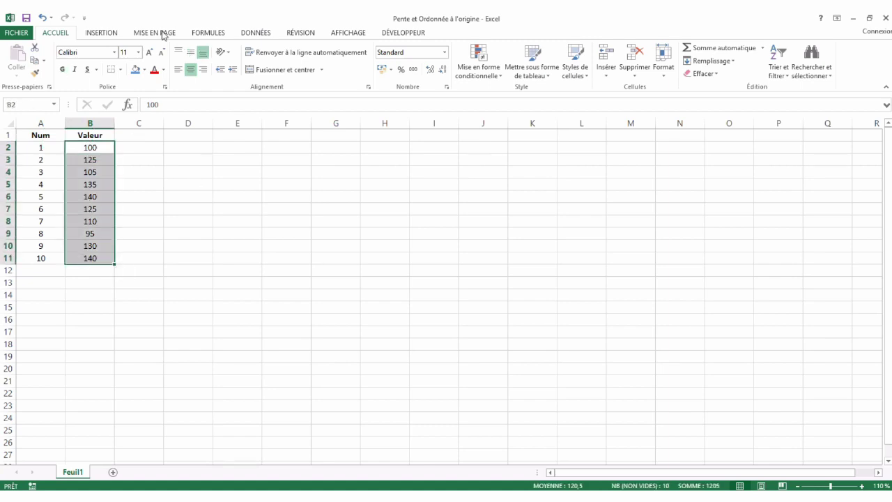
{"action": "left_click", "coordinate": [101, 34]}
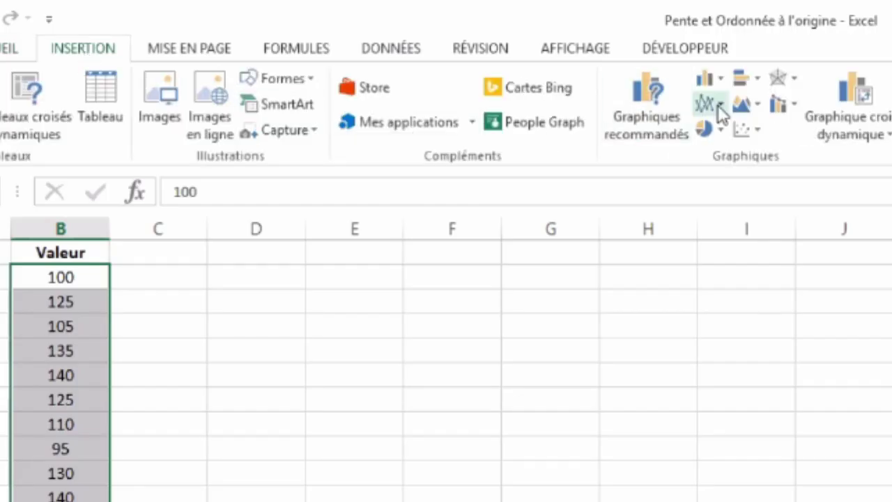
{"action": "left_click", "coordinate": [420, 61]}
{"action": "left_click", "coordinate": [727, 229]}
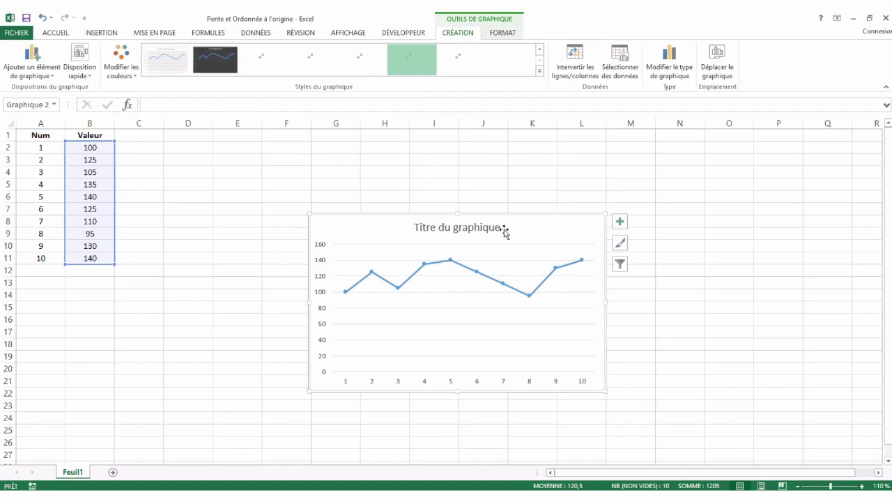
{"action": "left_click_drag", "start_coordinate": [516, 216], "coordinate": [406, 157]}
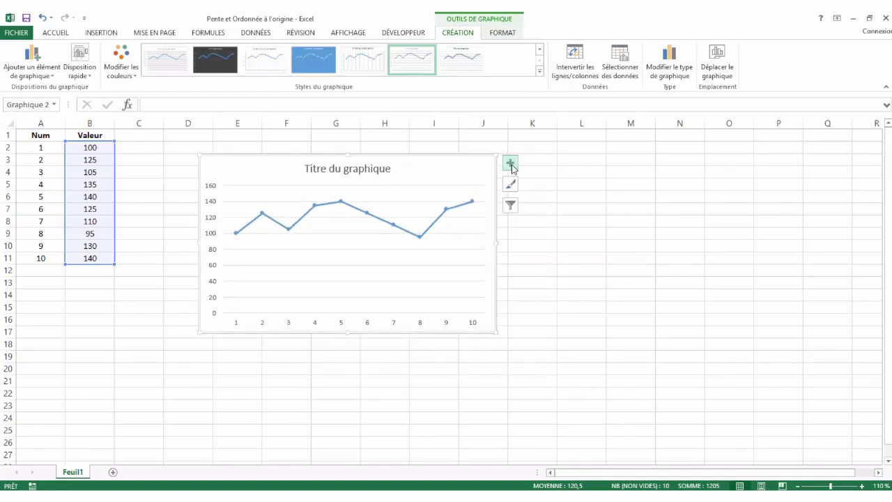
Add a linear trendline showing its equation y = 1,5455x + 112, positioned just below the line
{"action": "left_click", "coordinate": [510, 165]}
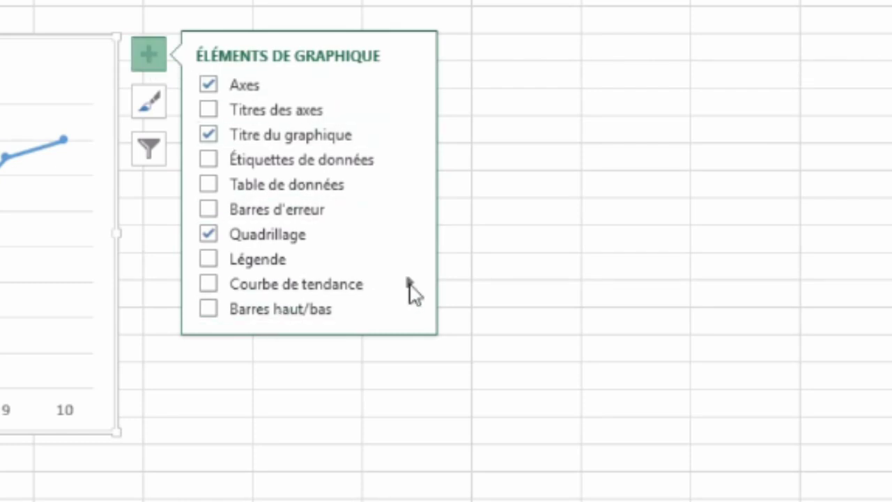
{"action": "mouse_move", "coordinate": [411, 291]}
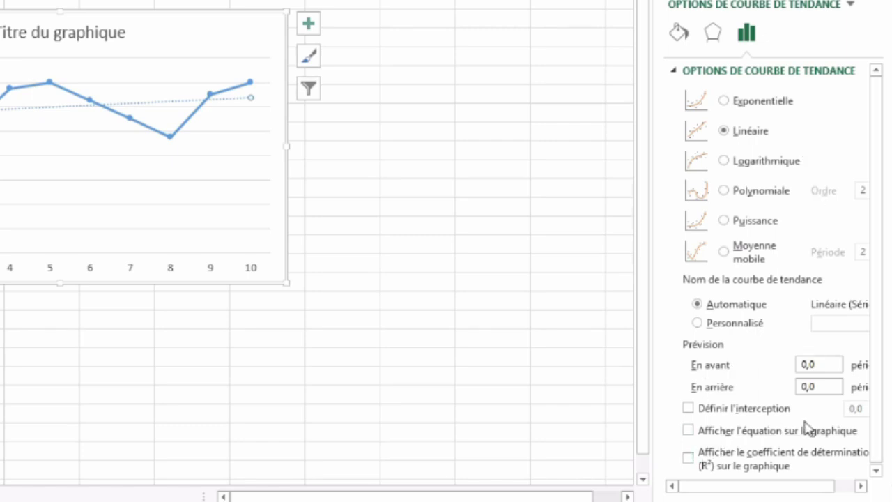
{"action": "left_click", "coordinate": [688, 430]}
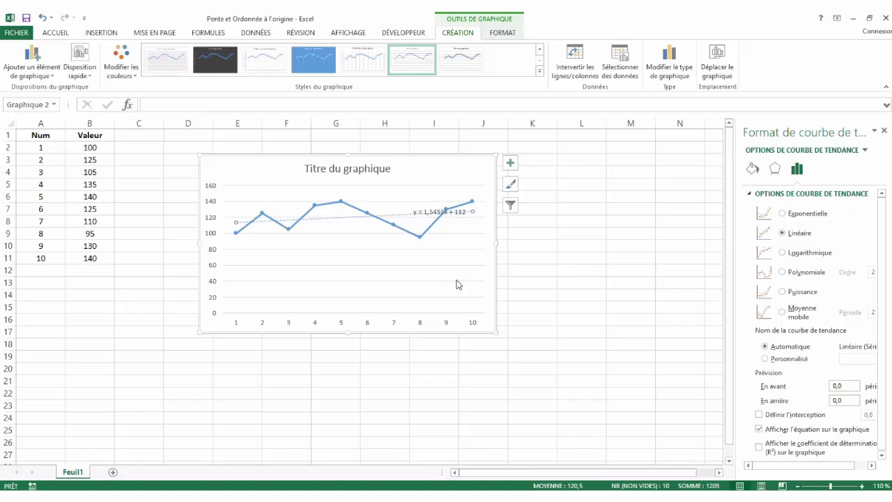
{"action": "left_click", "coordinate": [452, 216]}
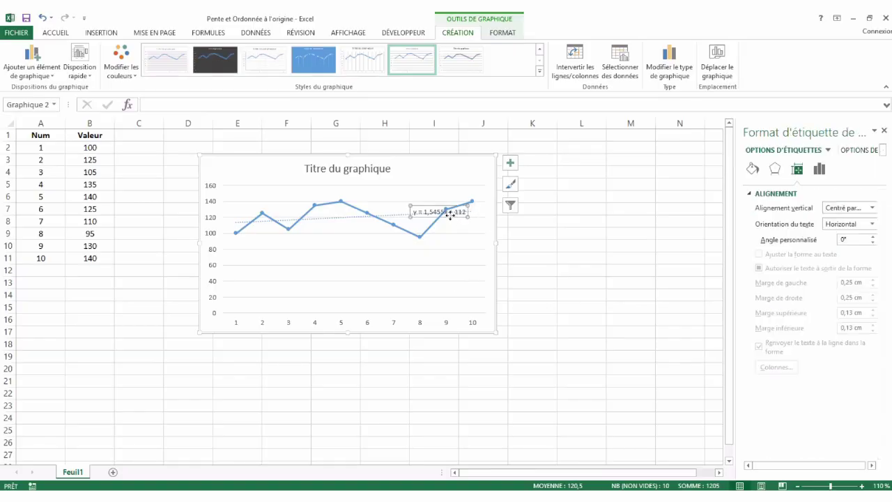
{"action": "left_click_drag", "start_coordinate": [451, 216], "coordinate": [458, 229]}
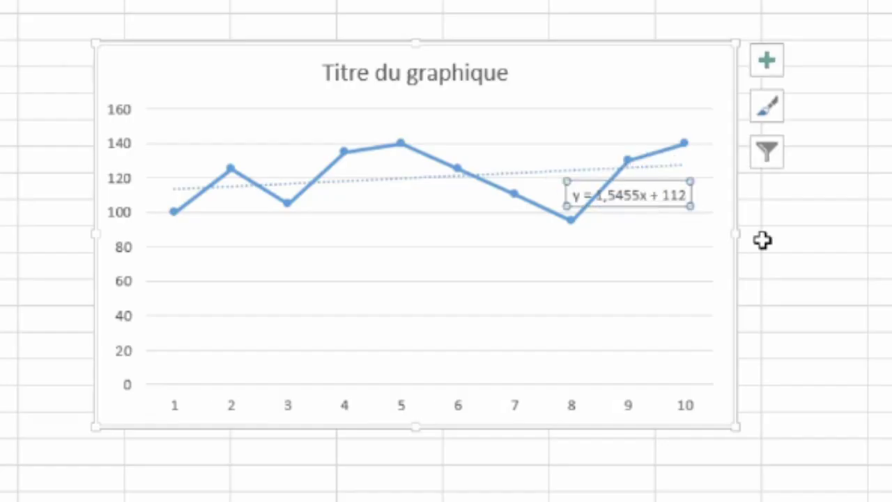
{"action": "left_click_drag", "start_coordinate": [643, 208], "coordinate": [662, 215]}
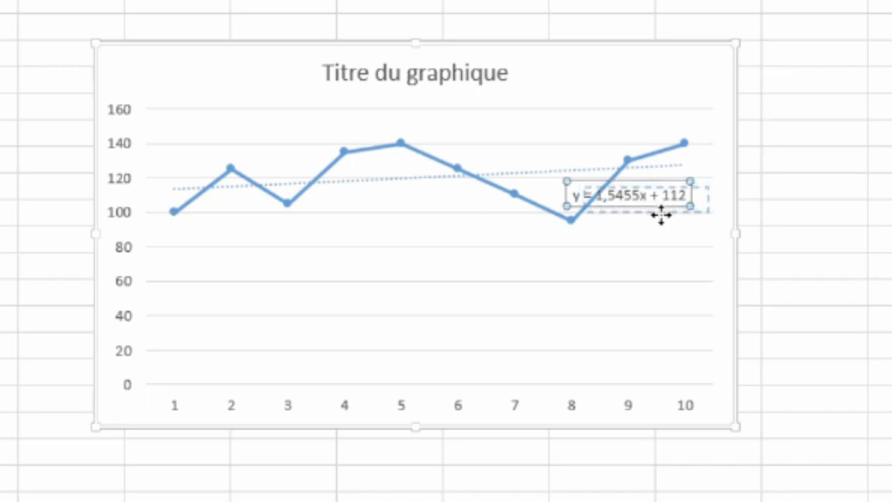
Enter the header 'Prédire' in cell C1
{"action": "left_click", "coordinate": [385, 404]}
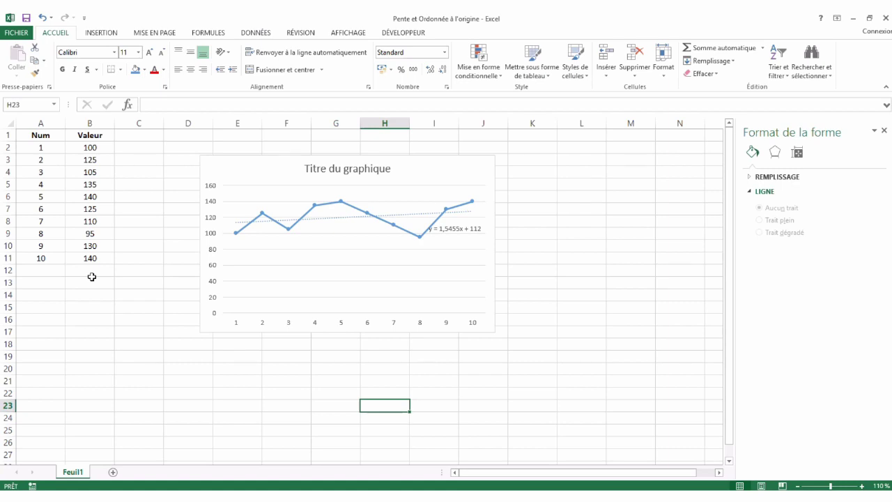
{"action": "left_click", "coordinate": [89, 272]}
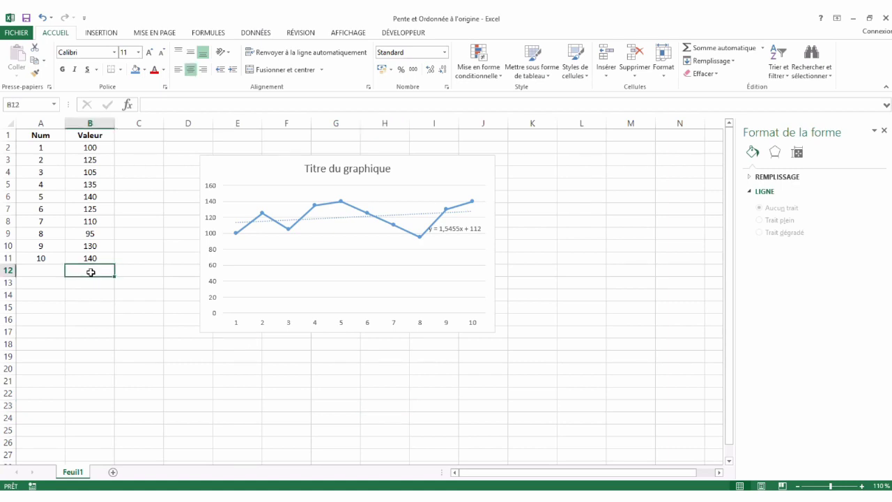
{"action": "left_click", "coordinate": [130, 136]}
{"action": "type", "text": "Prédire"}
{"action": "key", "text": "Return"}
Enter 11 as the next Num value in A12 and move to C12
{"action": "key", "text": "Down"}
{"action": "key", "text": "Down"}
{"action": "key", "text": "Down"}
{"action": "key", "text": "Down"}
{"action": "key", "text": "Down"}
{"action": "key", "text": "Down"}
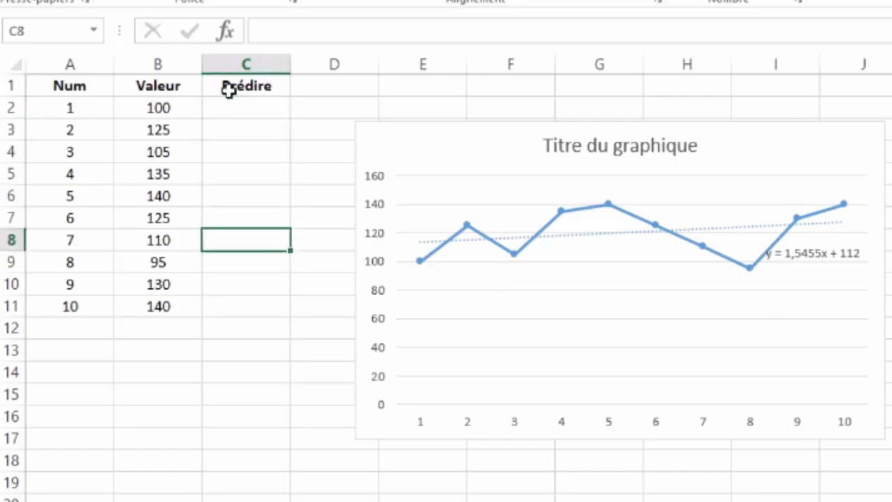
{"action": "key", "text": "Down"}
{"action": "key", "text": "Down"}
{"action": "key", "text": "Down"}
{"action": "key", "text": "Home"}
{"action": "type", "text": "11"}
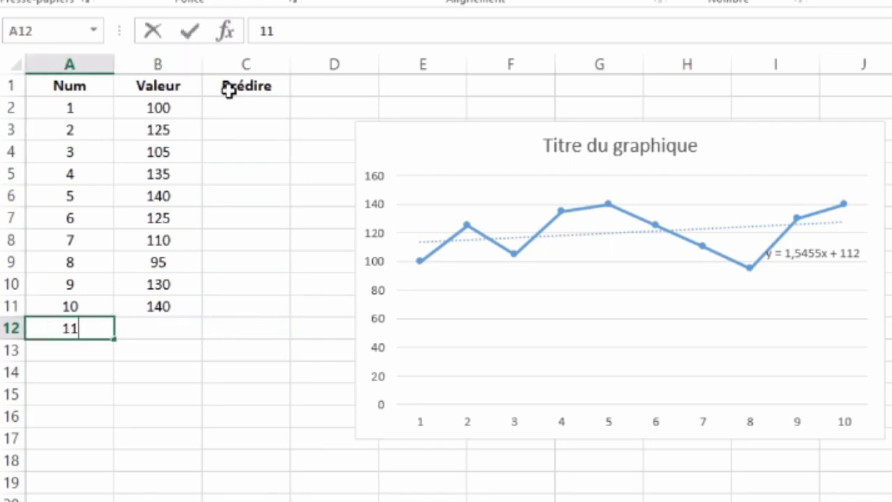
{"action": "key", "text": "Tab"}
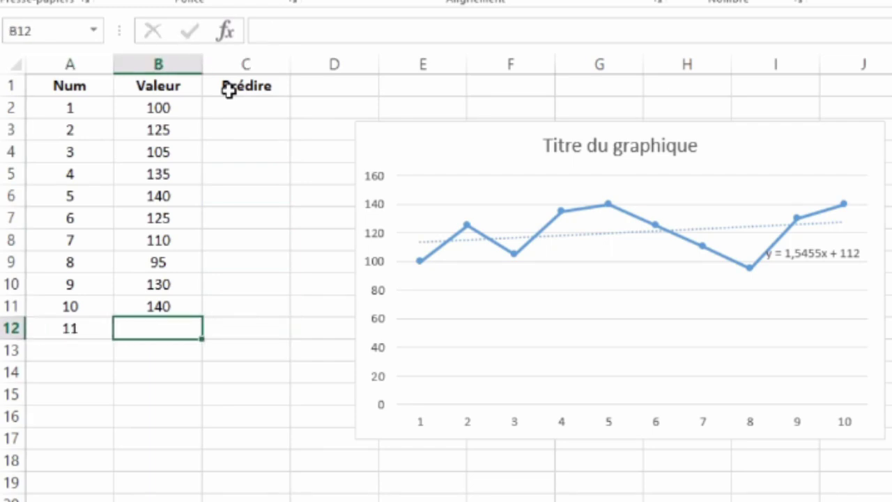
{"action": "key", "text": "Tab"}
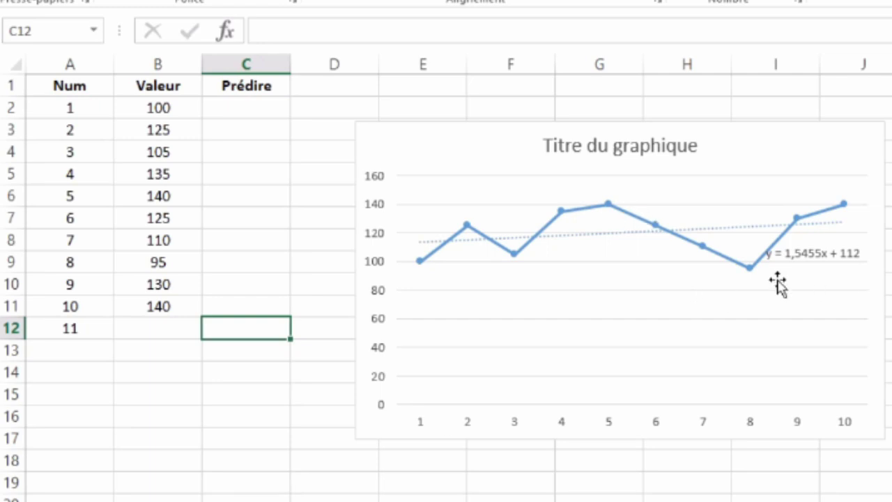
Move the chart further right so it clears the data columns
{"action": "left_click_drag", "start_coordinate": [480, 125], "coordinate": [542, 103]}
{"action": "left_click", "coordinate": [249, 327]}
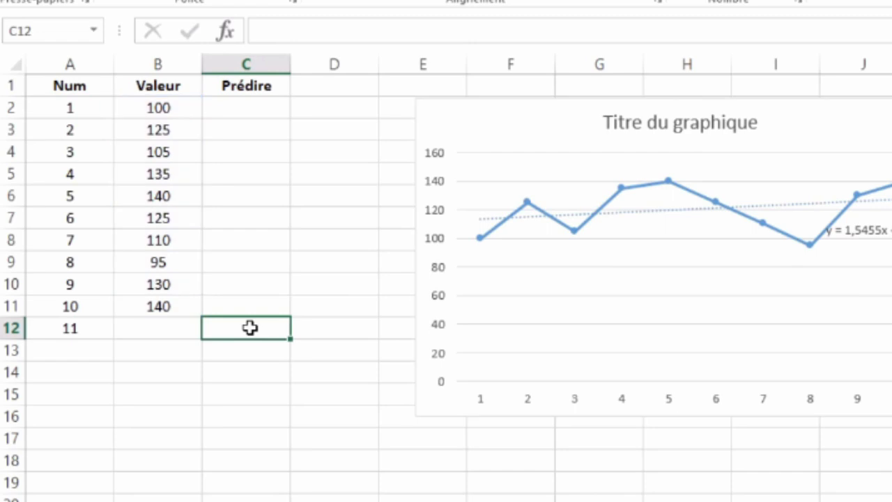
{"action": "left_click", "coordinate": [331, 326]}
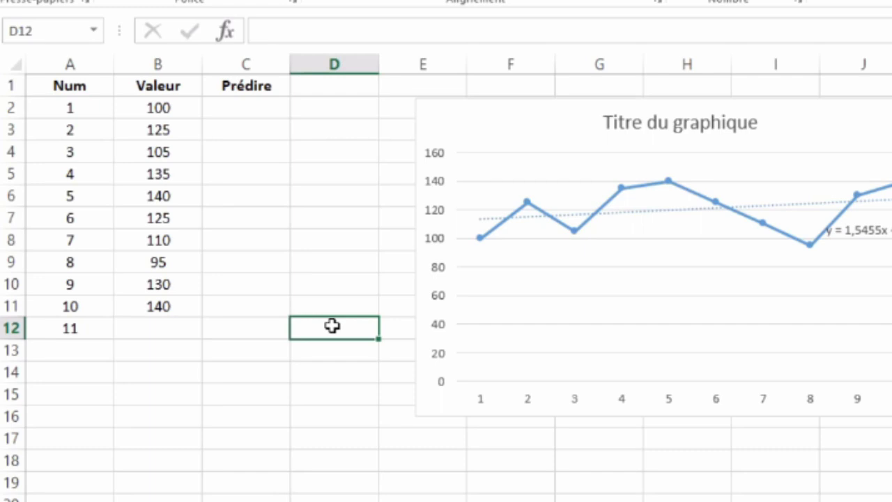
Enter =PENTE(B2:B11;A2:A11) in D12, returning a slope of 1,54545455
{"action": "type", "text": "="}
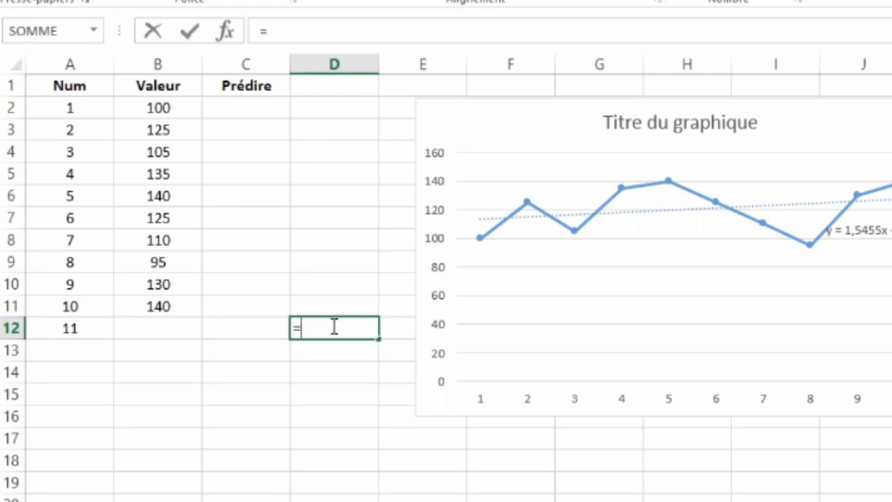
{"action": "type", "text": "PEN"}
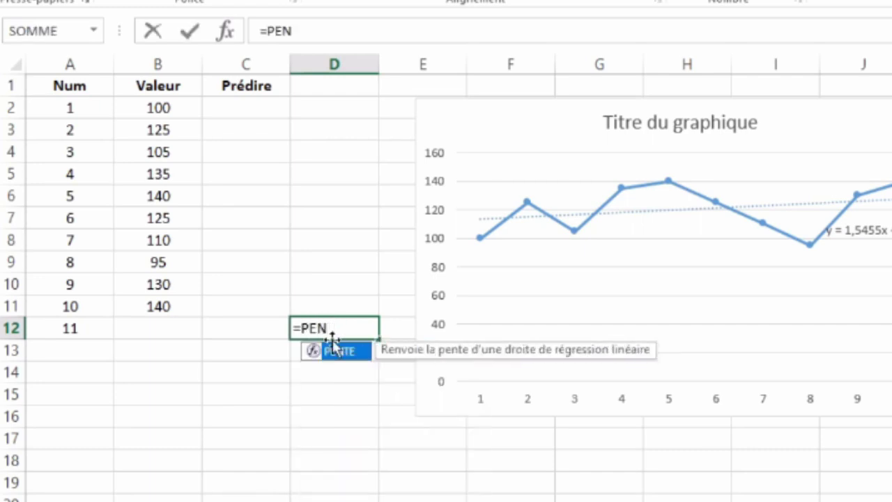
{"action": "double_click", "coordinate": [337, 353]}
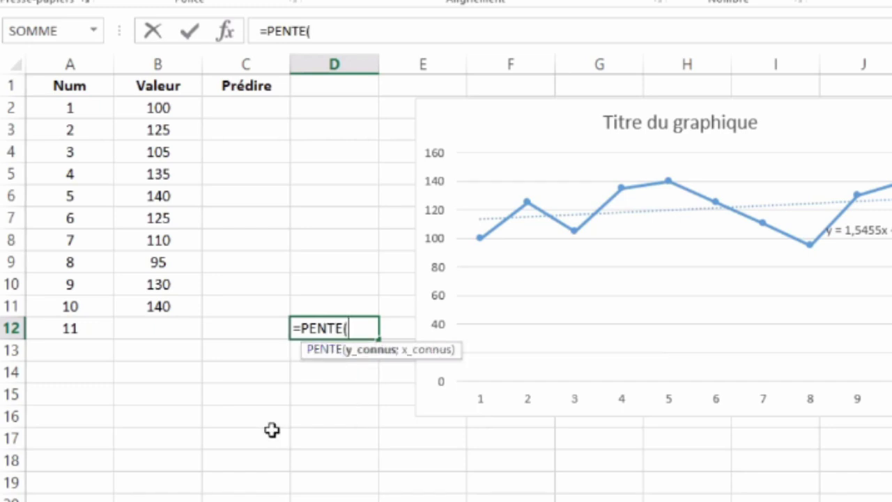
{"action": "left_click", "coordinate": [155, 108]}
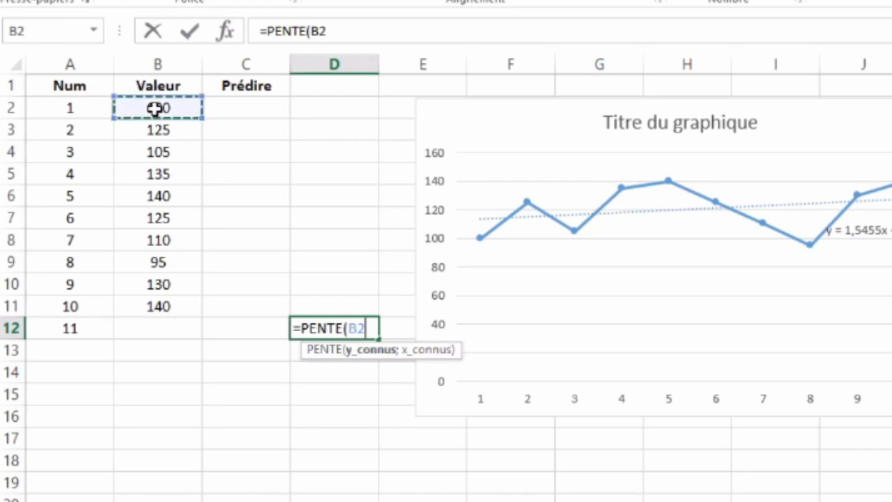
{"action": "left_click_drag", "start_coordinate": [155, 108], "coordinate": [146, 300]}
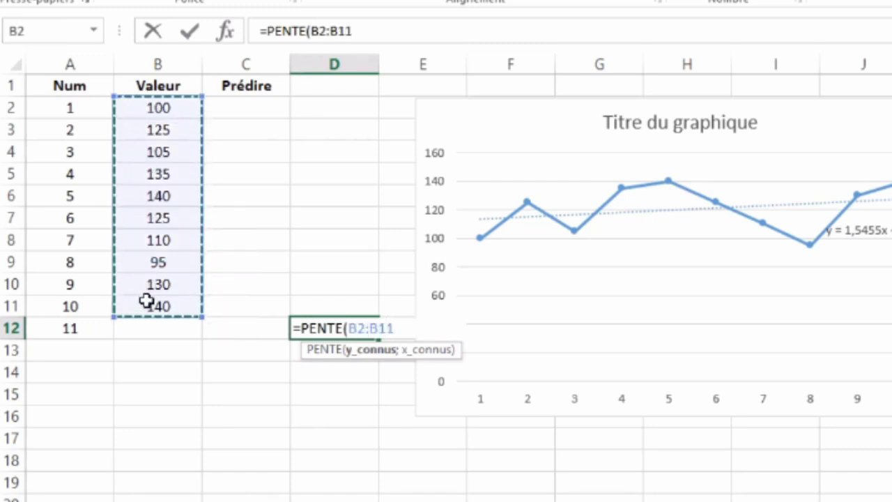
{"action": "type", "text": ";"}
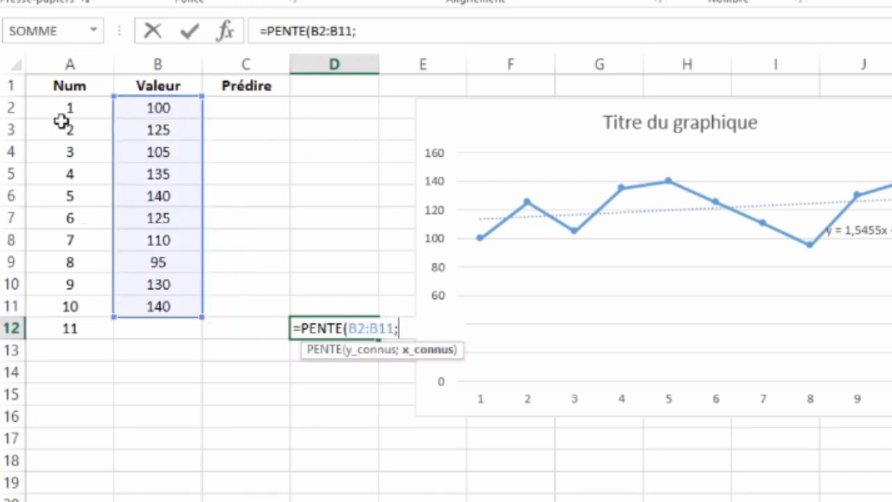
{"action": "left_click_drag", "start_coordinate": [65, 110], "coordinate": [50, 297]}
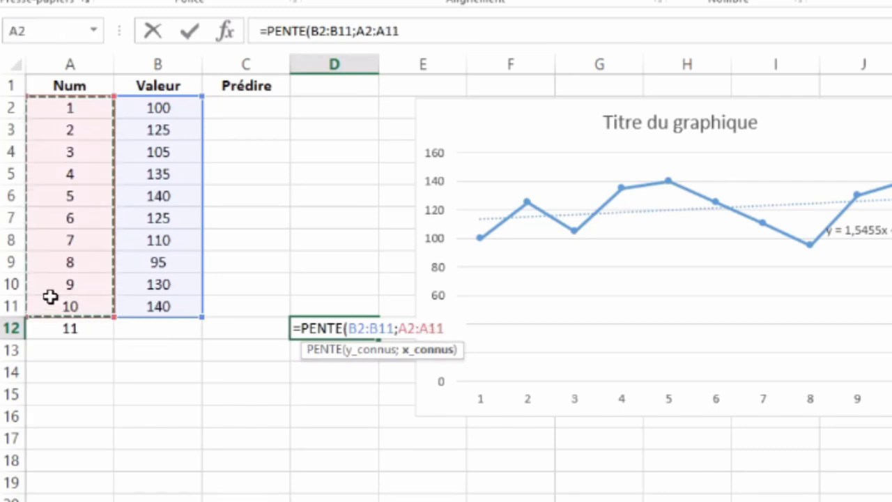
{"action": "type", "text": ")"}
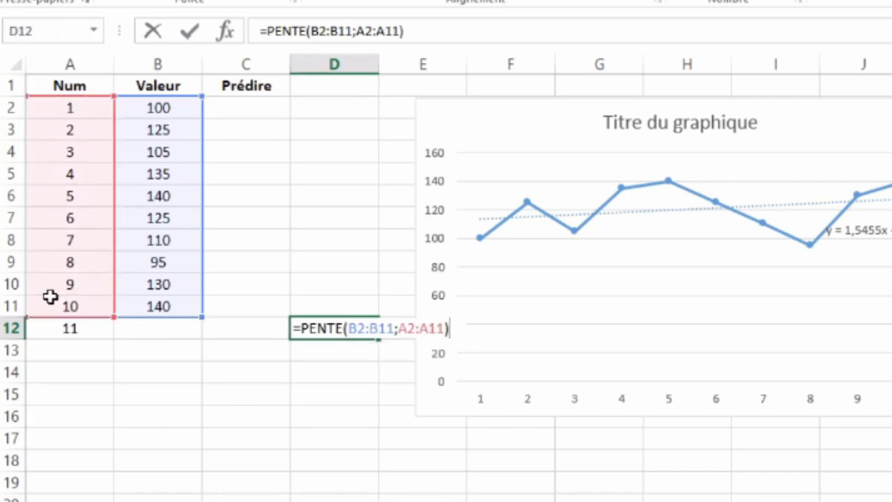
{"action": "key", "text": "Return"}
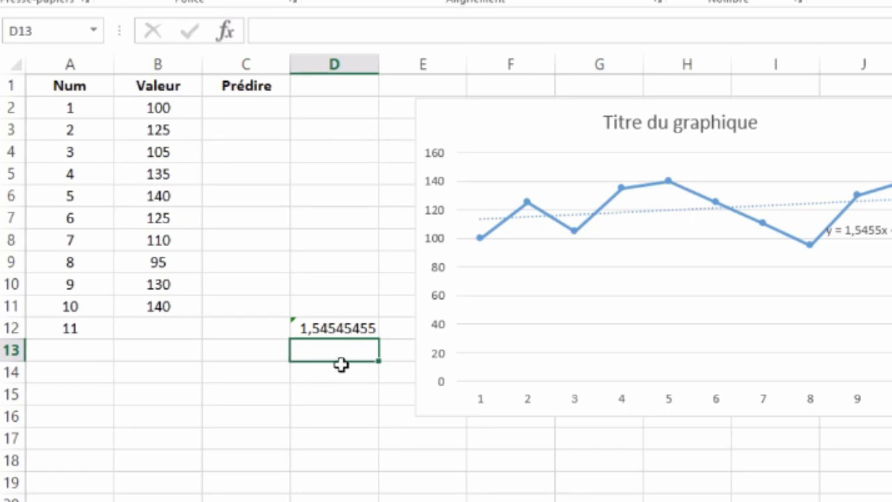
{"action": "left_click", "coordinate": [336, 327]}
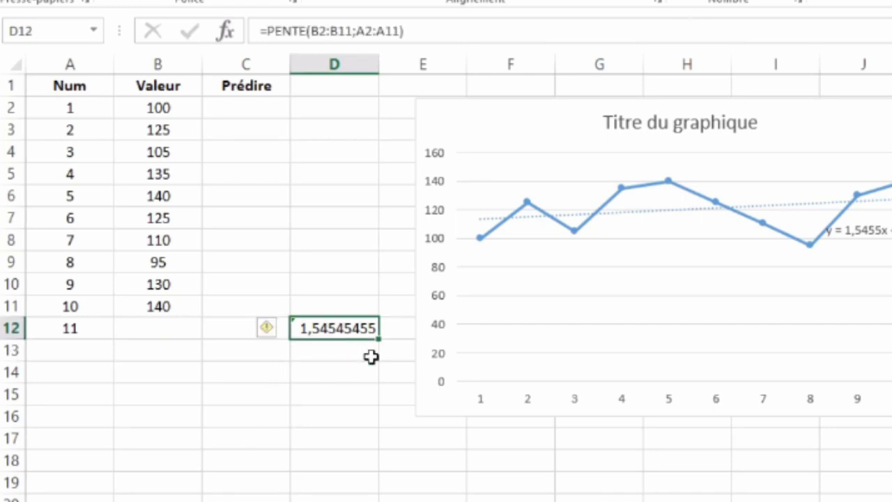
{"action": "left_click", "coordinate": [331, 351]}
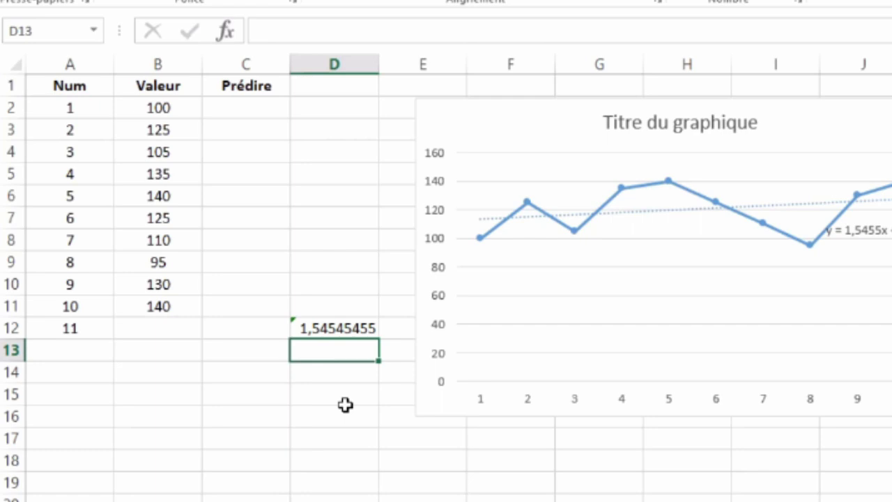
Enter =ORDONNEE.ORIGINE(B2:B11;A2:A11) in D13, returning an intercept of 112
{"action": "type", "text": "="}
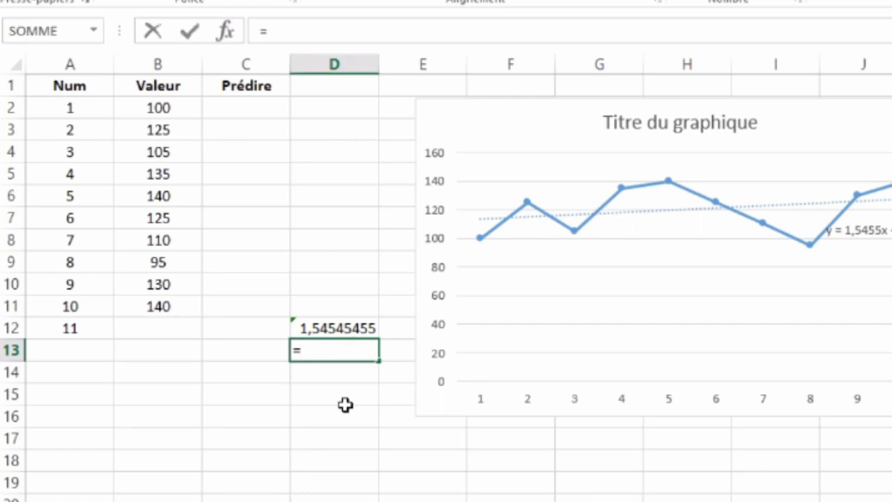
{"action": "type", "text": "OR"}
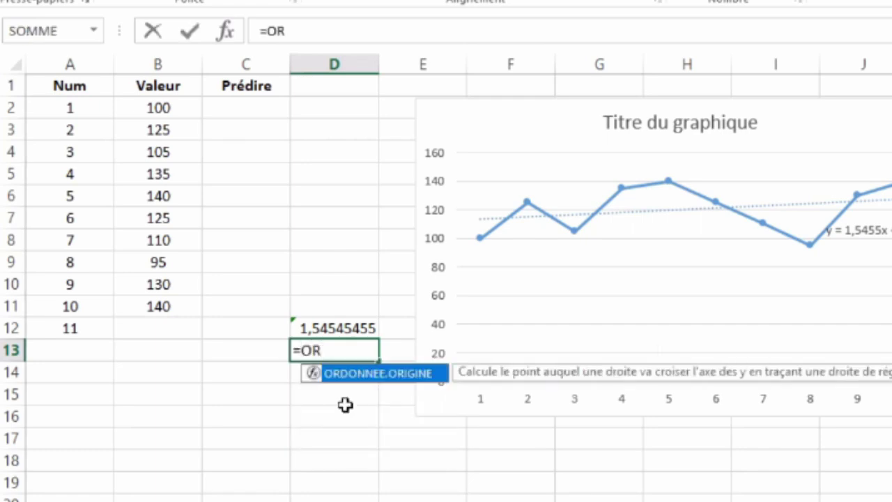
{"action": "double_click", "coordinate": [353, 376]}
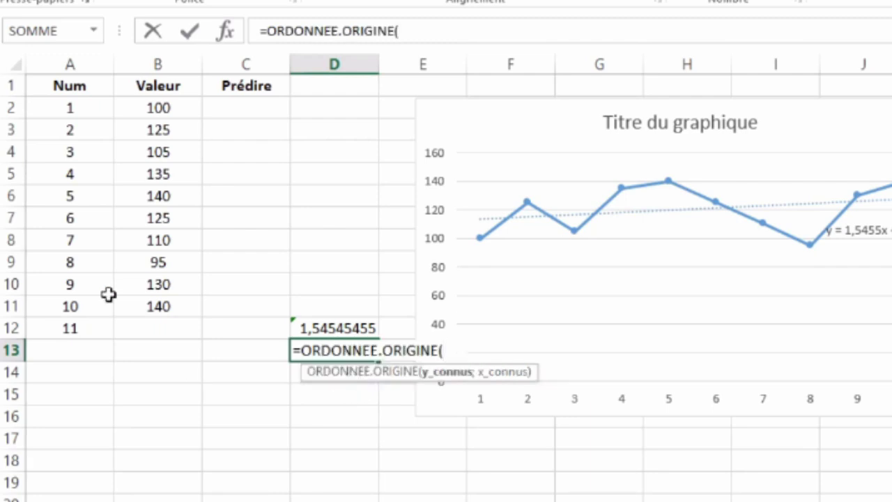
{"action": "left_click_drag", "start_coordinate": [143, 107], "coordinate": [144, 306]}
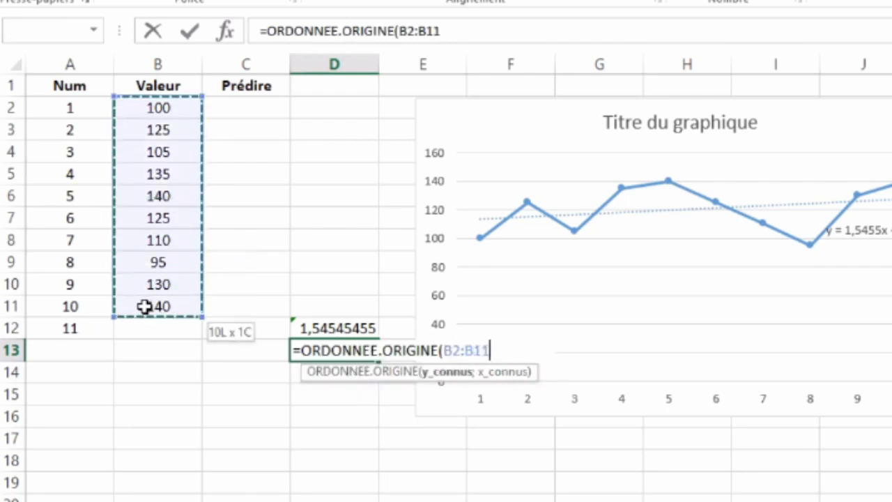
{"action": "type", "text": ";"}
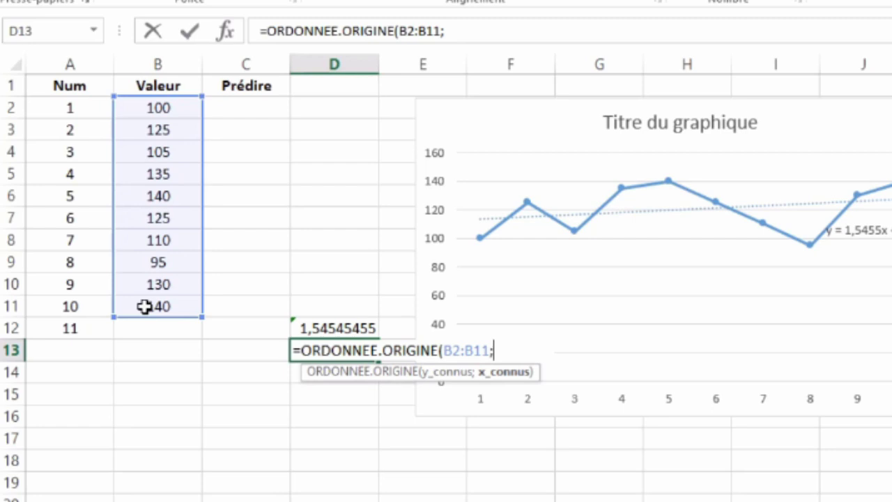
{"action": "left_click_drag", "start_coordinate": [74, 109], "coordinate": [83, 303]}
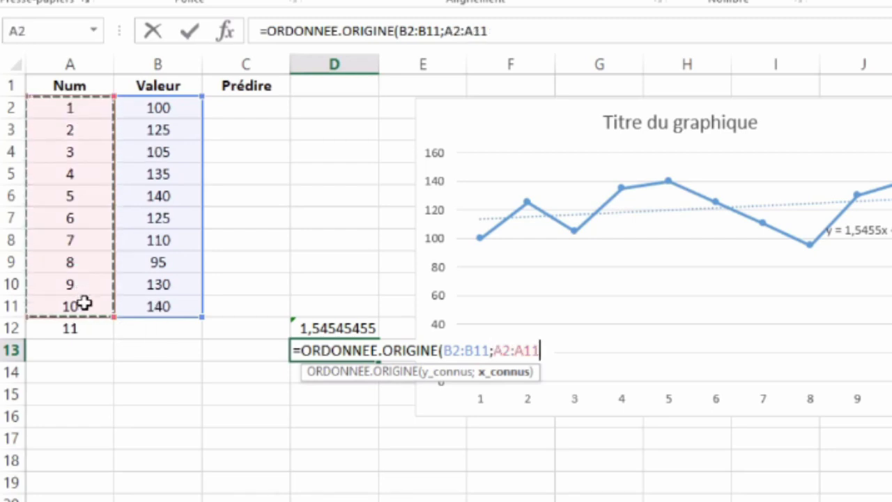
{"action": "type", "text": ")"}
{"action": "key", "text": "Return"}
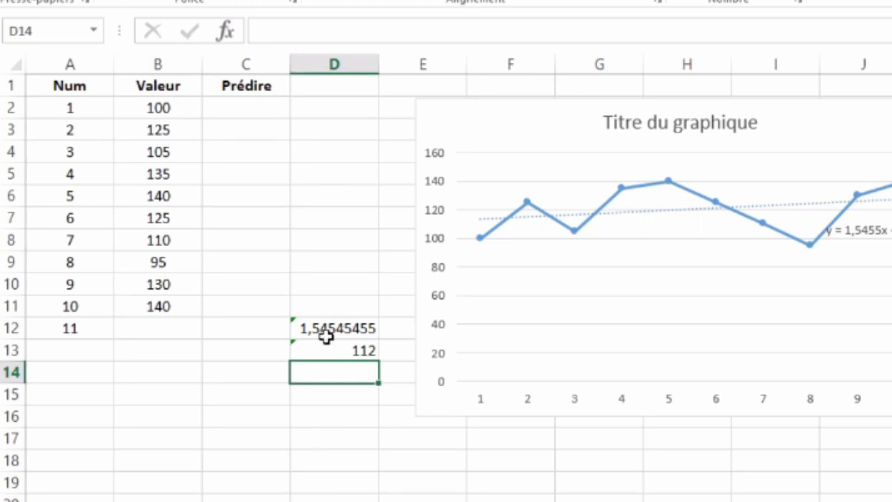
Enter =D12*A12+D13 in C12 to predict 129 for Num 11
{"action": "left_click", "coordinate": [236, 329]}
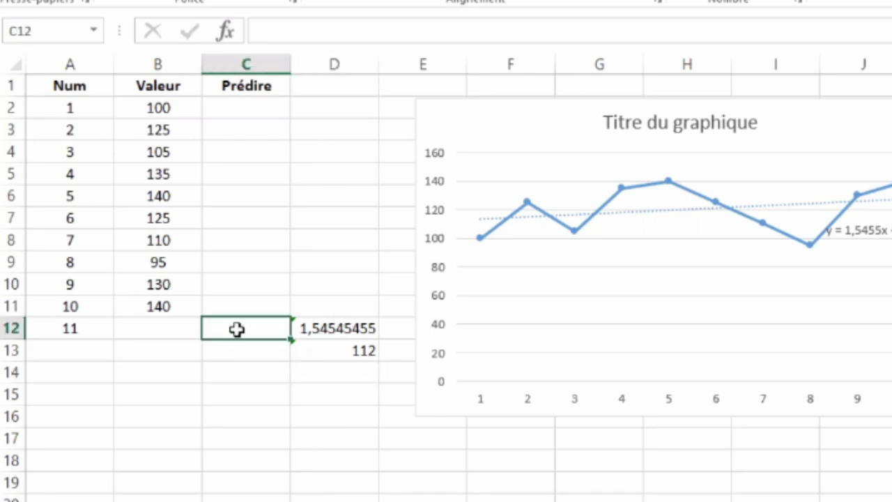
{"action": "type", "text": "="}
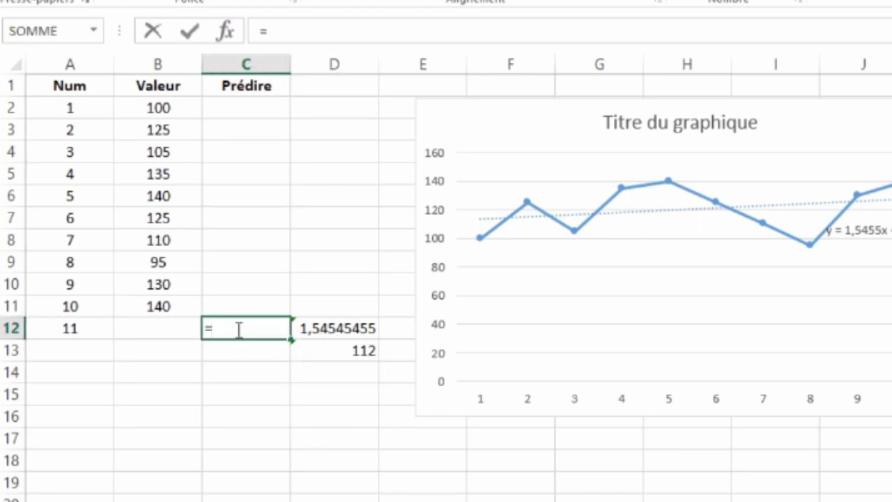
{"action": "left_click", "coordinate": [334, 327]}
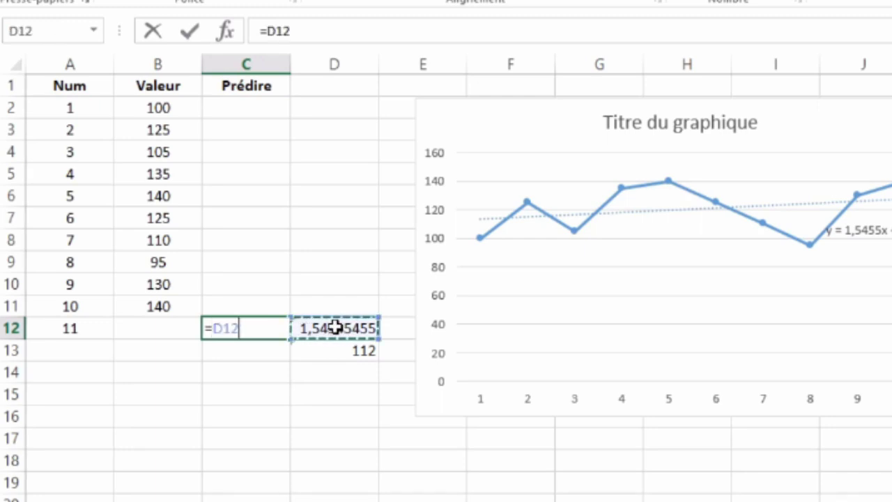
{"action": "type", "text": "*"}
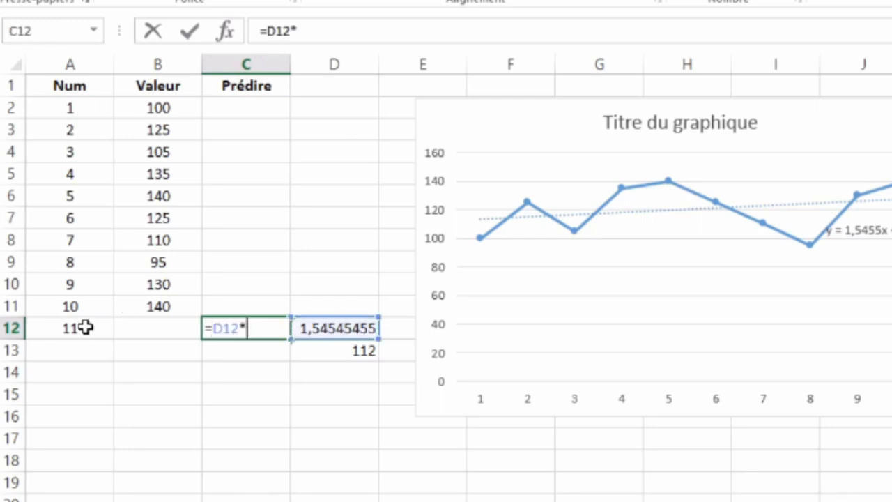
{"action": "left_click", "coordinate": [85, 327]}
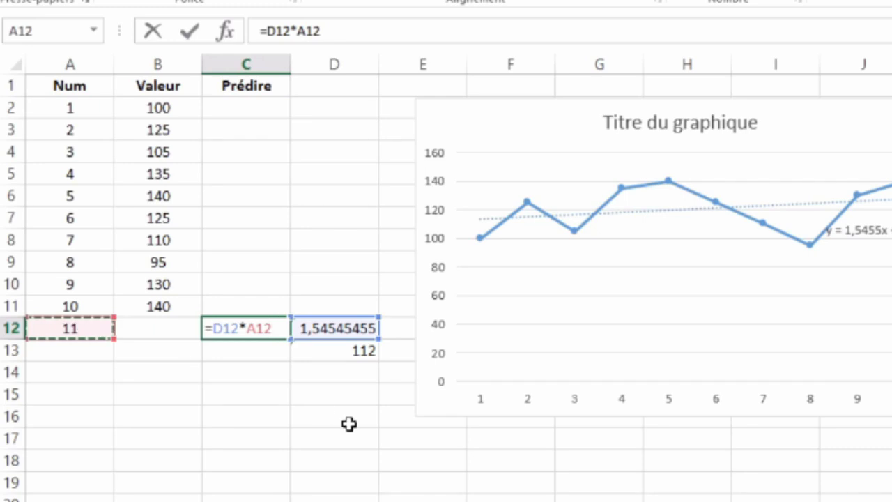
{"action": "type", "text": "+"}
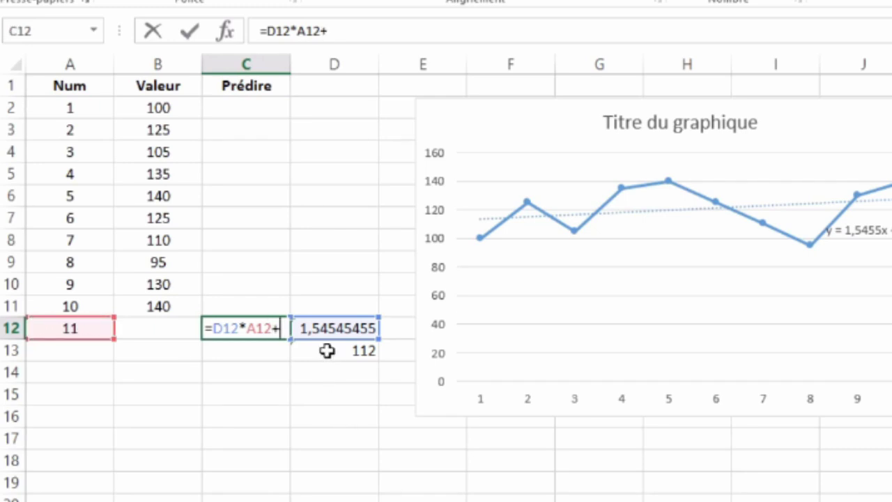
{"action": "left_click", "coordinate": [327, 350]}
{"action": "key", "text": "Return"}
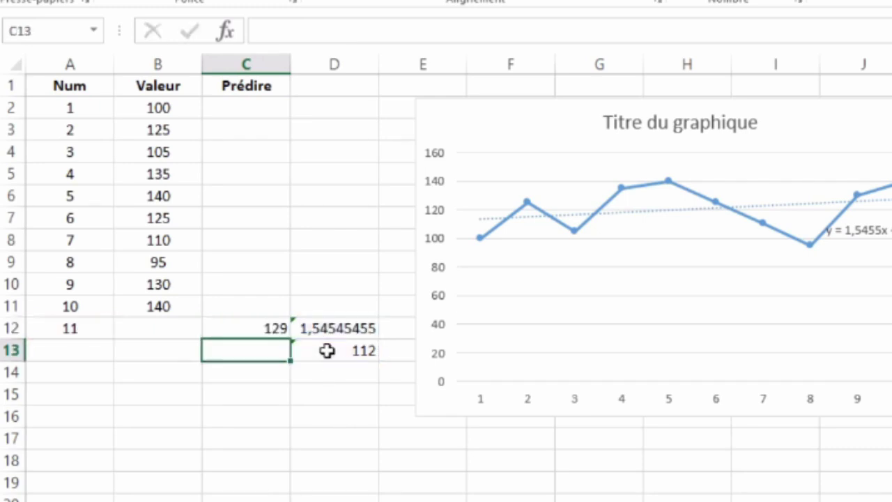
{"action": "left_click", "coordinate": [234, 329]}
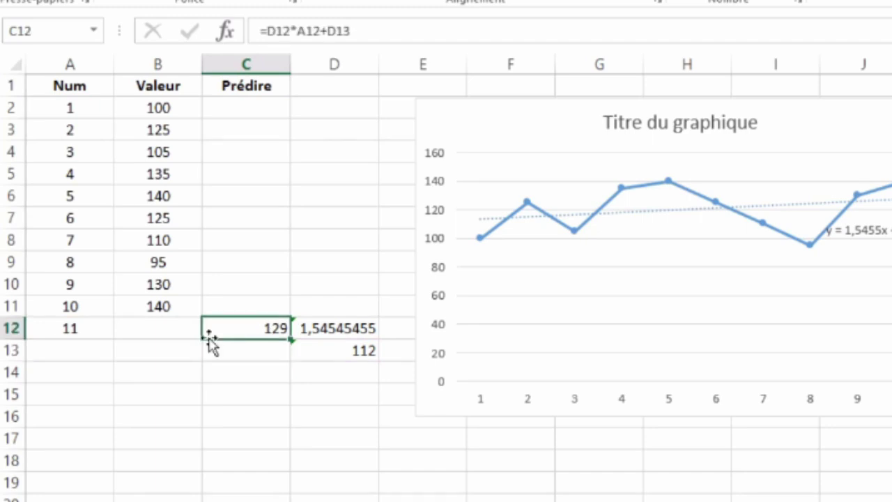
Add Num values 12 in A13 and 13 in A14
{"action": "left_click", "coordinate": [66, 351]}
{"action": "type", "text": "12"}
{"action": "key", "text": "Return"}
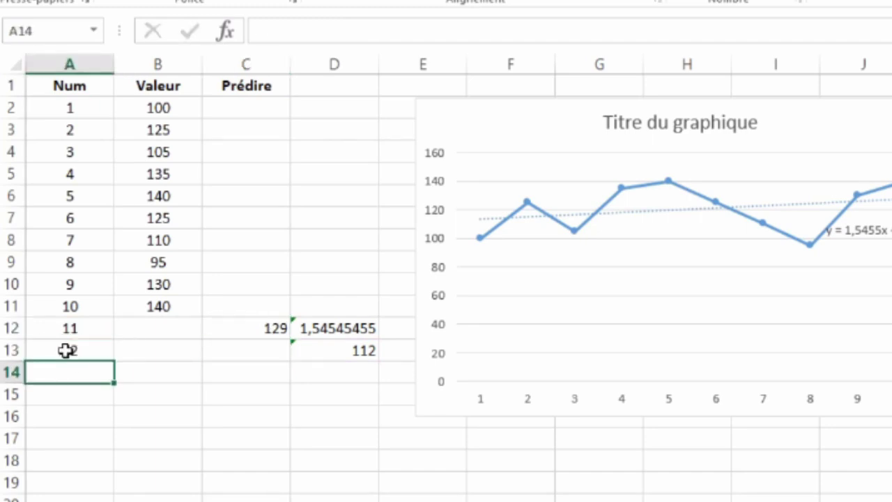
{"action": "type", "text": "13"}
{"action": "key", "text": "Up"}
{"action": "key", "text": "Right"}
{"action": "key", "text": "Right"}
{"action": "key", "text": "Up"}
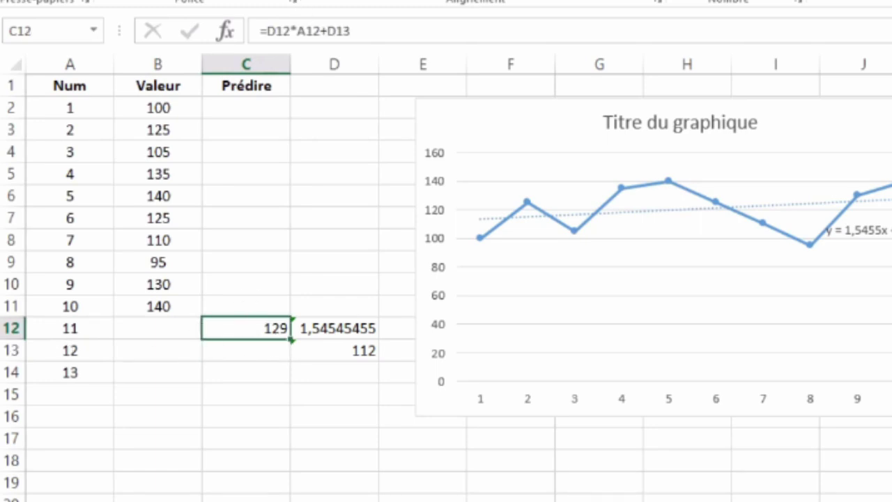
Change C12's formula to =$D$12*A12+$D$13 with absolute slope and intercept references
{"action": "left_click", "coordinate": [269, 32]}
{"action": "type", "text": "$"}
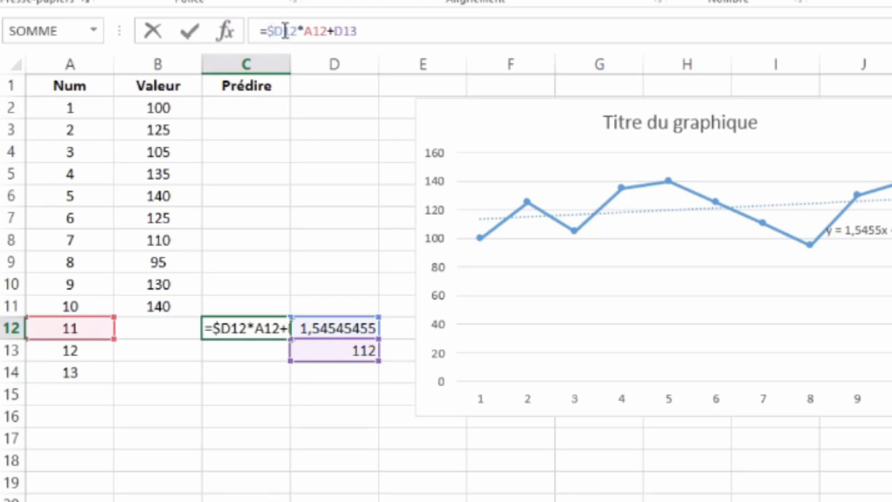
{"action": "type", "text": "$"}
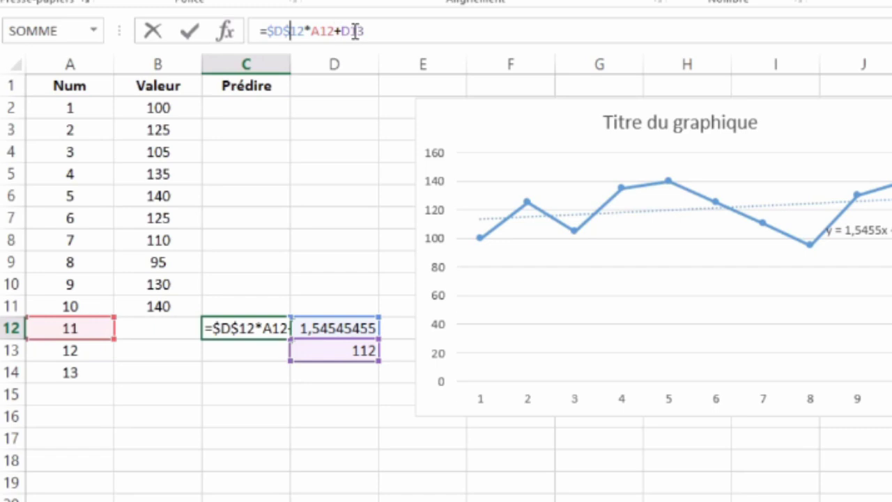
{"action": "type", "text": "$"}
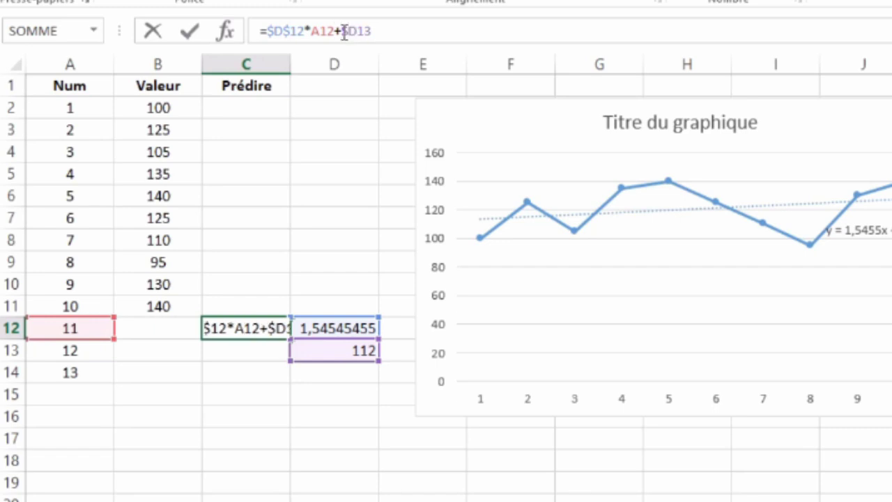
{"action": "type", "text": "$"}
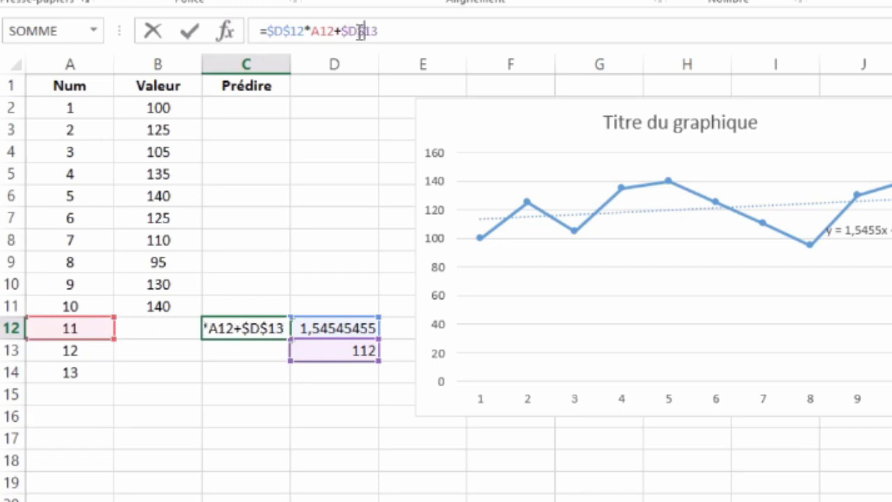
{"action": "key", "text": "Return"}
Fill the C12 prediction formula down to C14, giving 130,545455 and 132,090909
{"action": "left_click", "coordinate": [239, 331]}
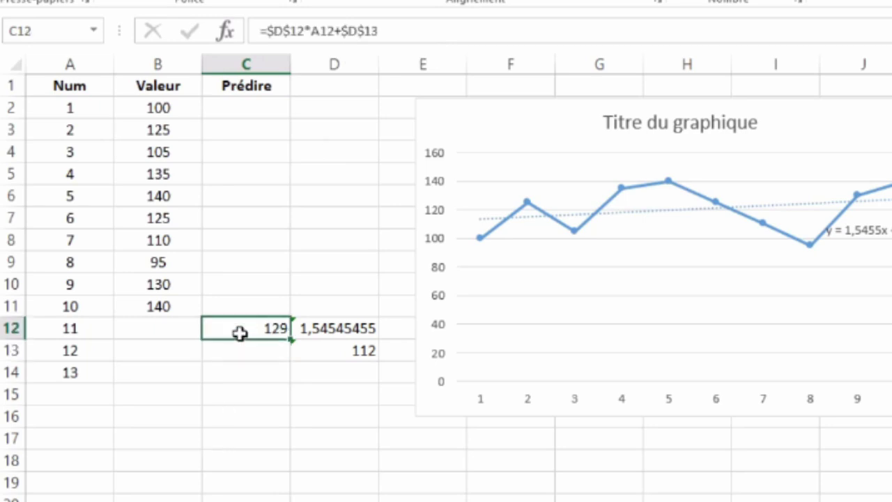
{"action": "left_click_drag", "start_coordinate": [291, 339], "coordinate": [290, 380]}
{"action": "left_click", "coordinate": [143, 390]}
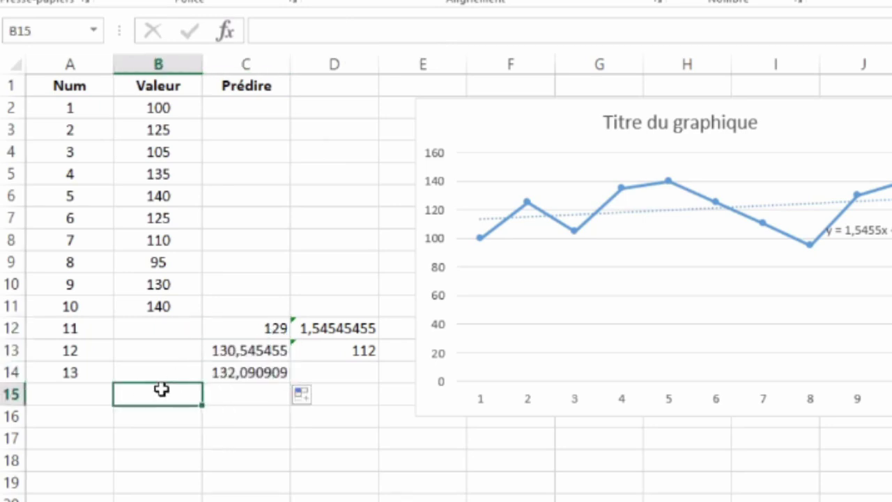